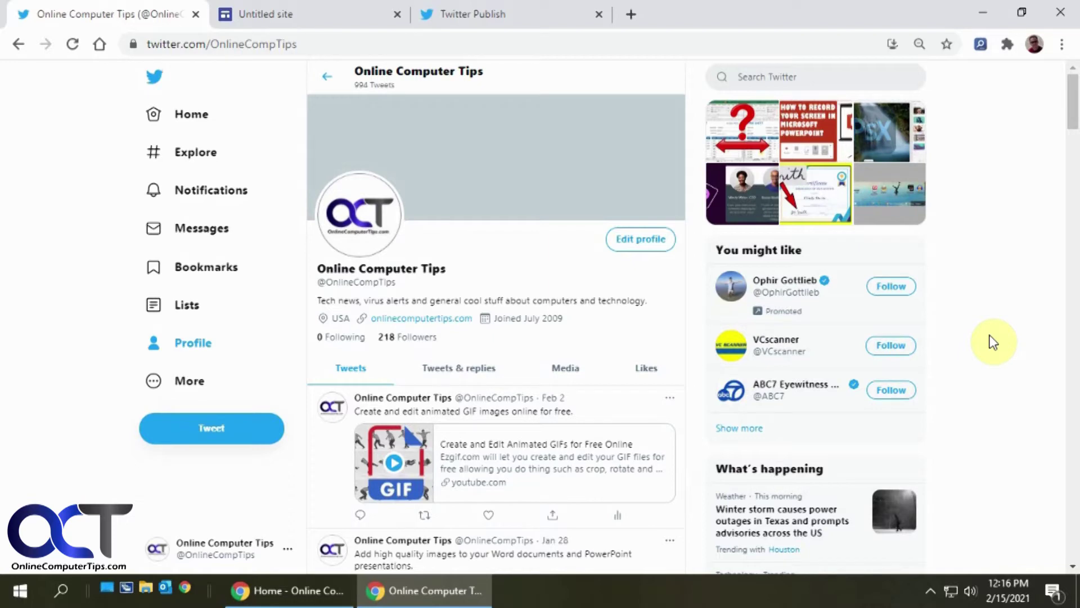
Switch from Twitter to the Google Sites editor showing the empty Twitter Feed page
{"action": "left_click", "coordinate": [294, 12]}
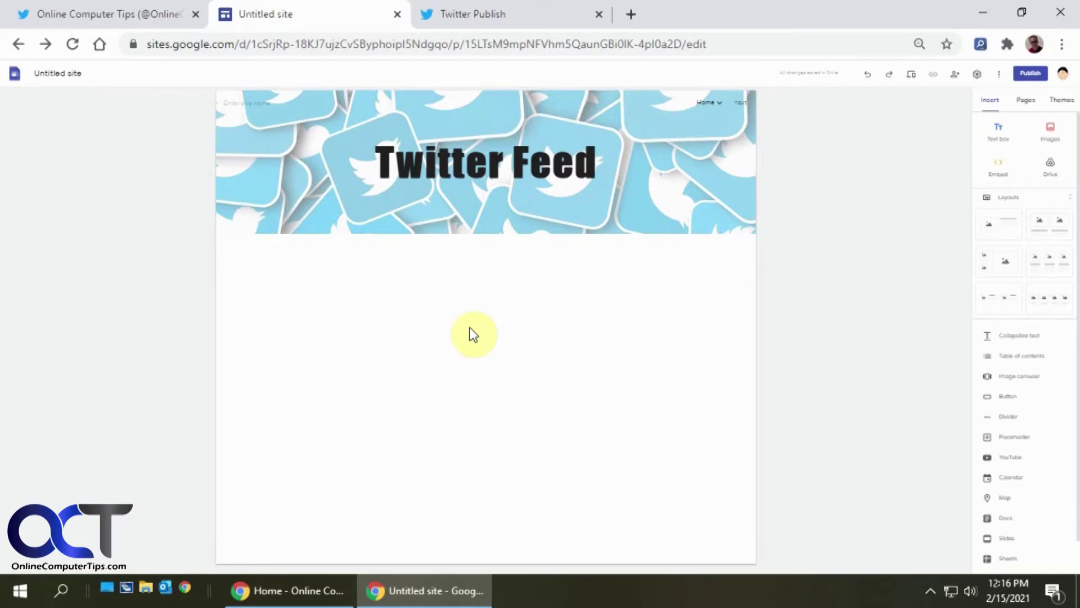
Copy the twitter.com/OnlineCompTips profile address and bring up Twitter Publish
{"action": "left_click", "coordinate": [144, 16]}
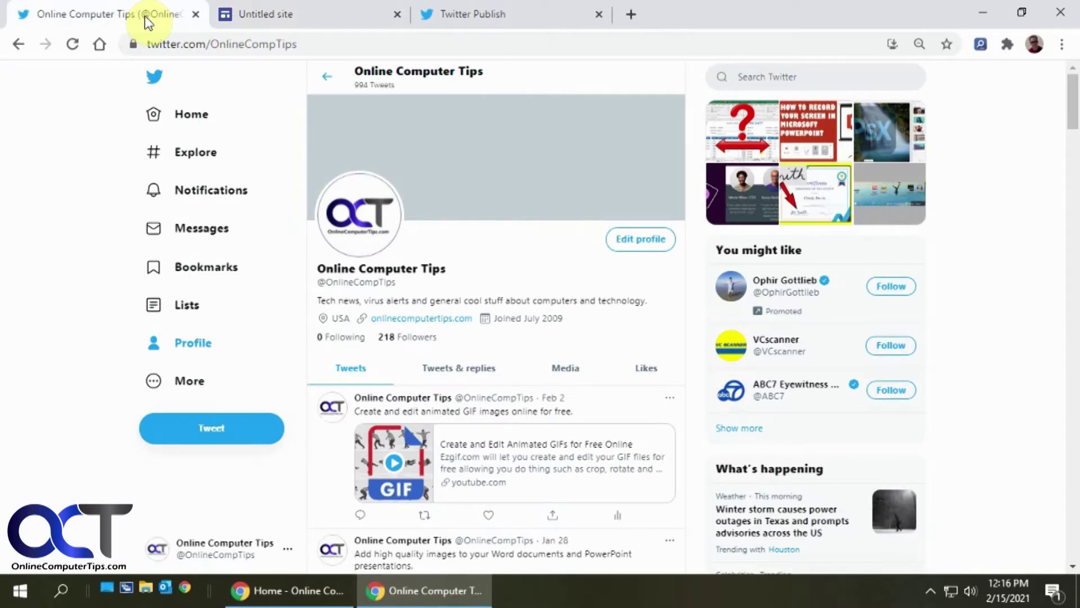
{"action": "left_click", "coordinate": [296, 19]}
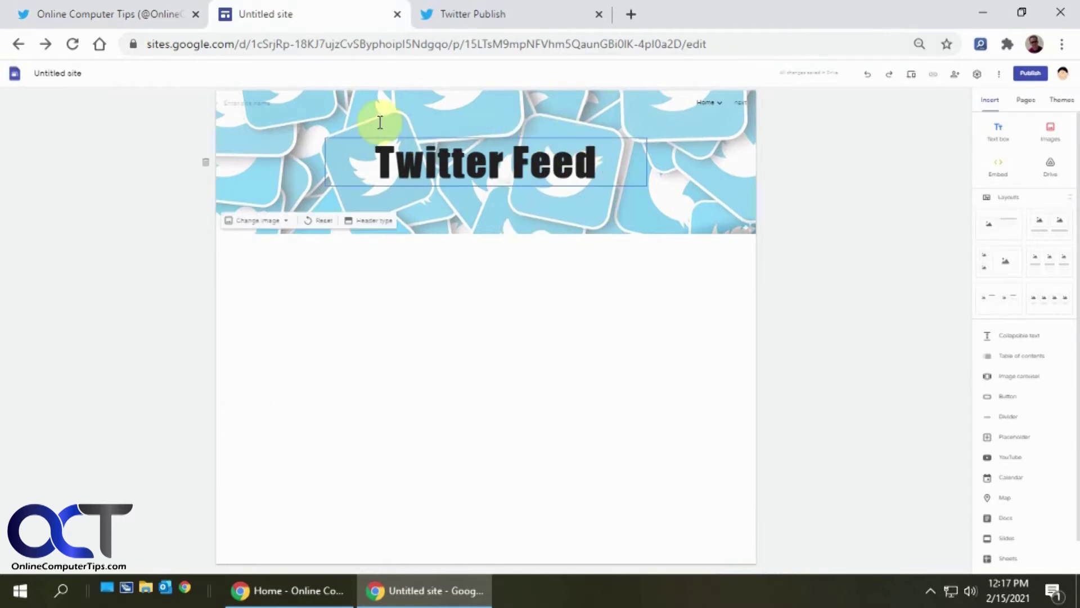
{"action": "left_click", "coordinate": [129, 17]}
{"action": "left_click", "coordinate": [310, 44]}
{"action": "key", "text": "ctrl+c"}
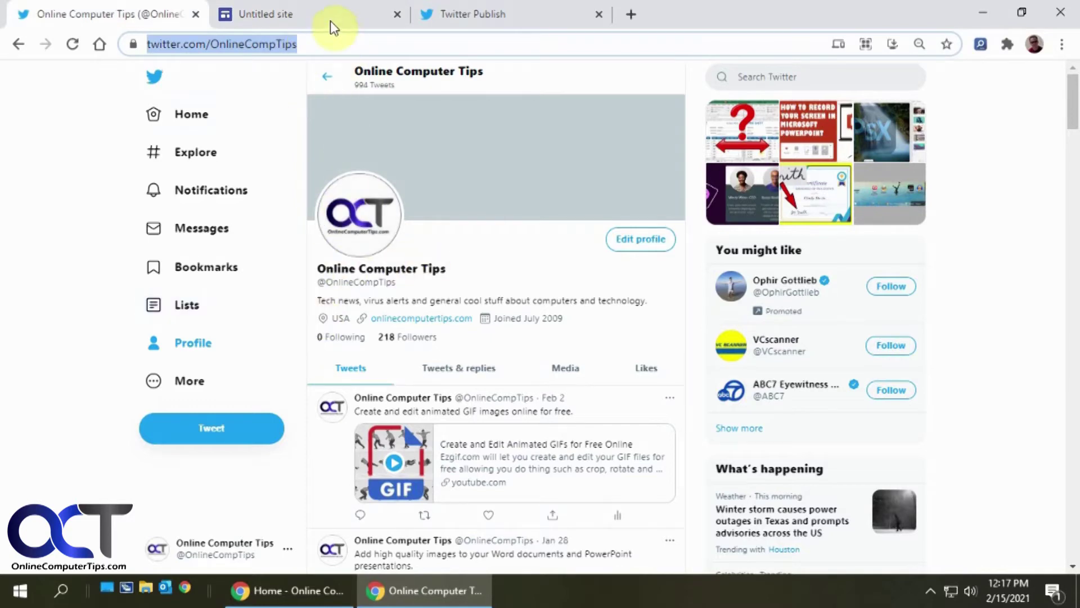
{"action": "left_click", "coordinate": [468, 14]}
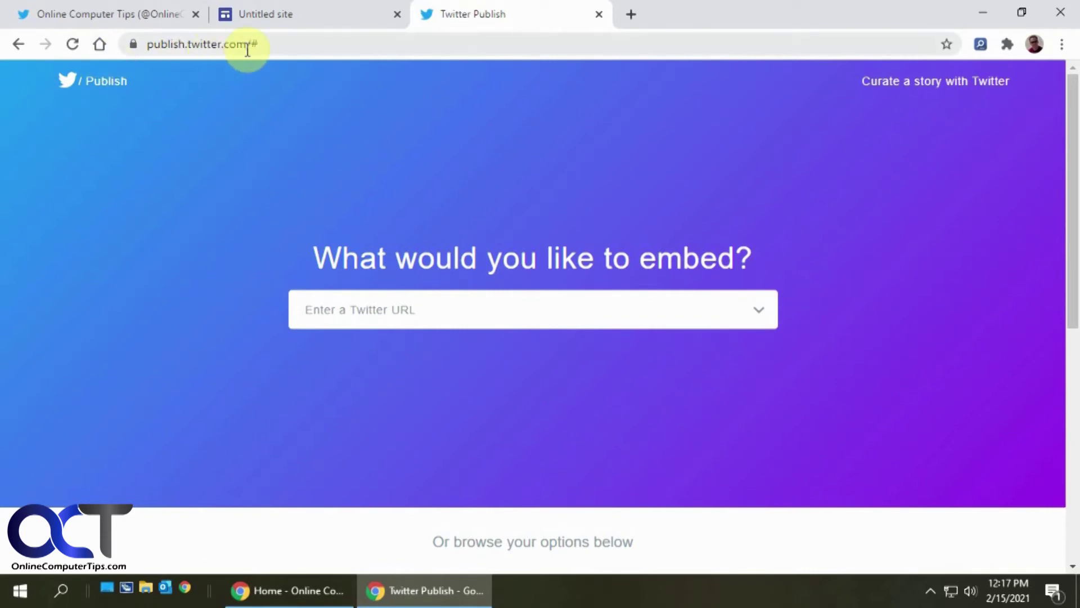
Paste the profile URL into Twitter Publish and copy the Embedded Timeline code
{"action": "left_click", "coordinate": [381, 308]}
{"action": "key", "text": "ctrl+v"}
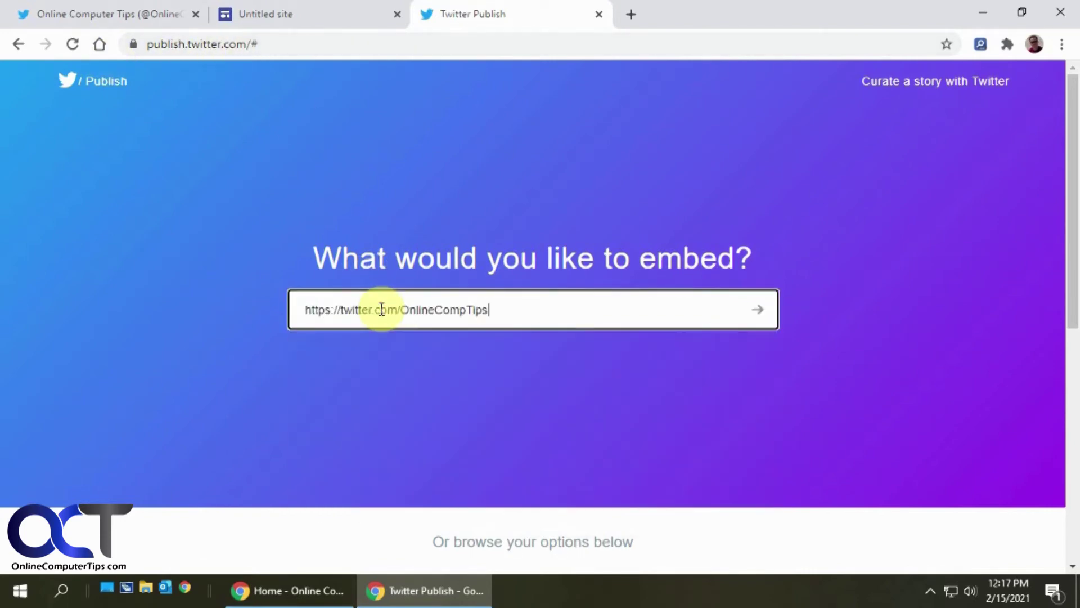
{"action": "left_click", "coordinate": [758, 309]}
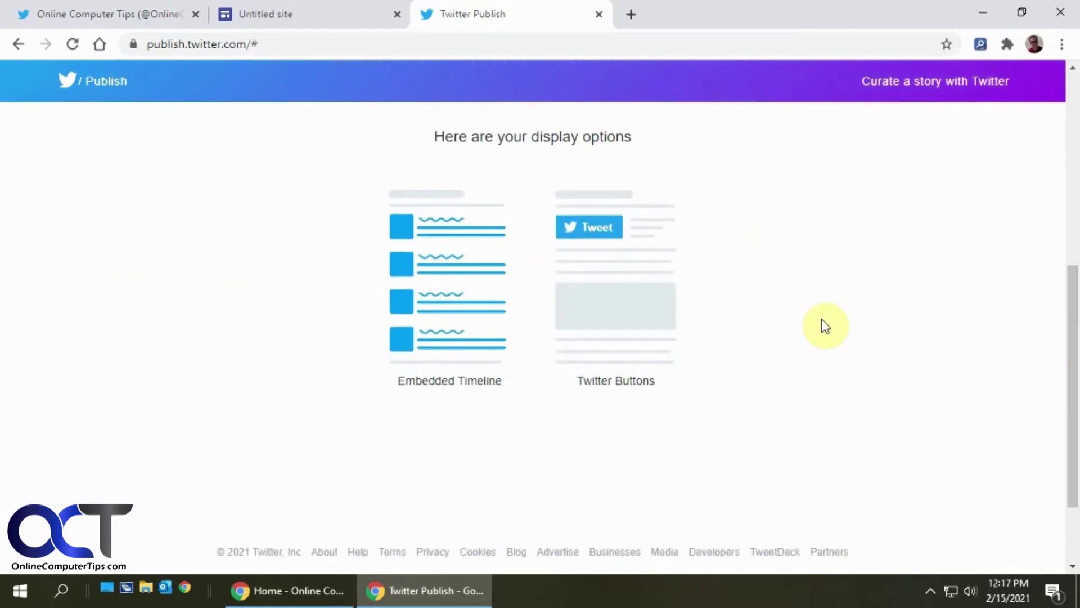
{"action": "left_click", "coordinate": [443, 327]}
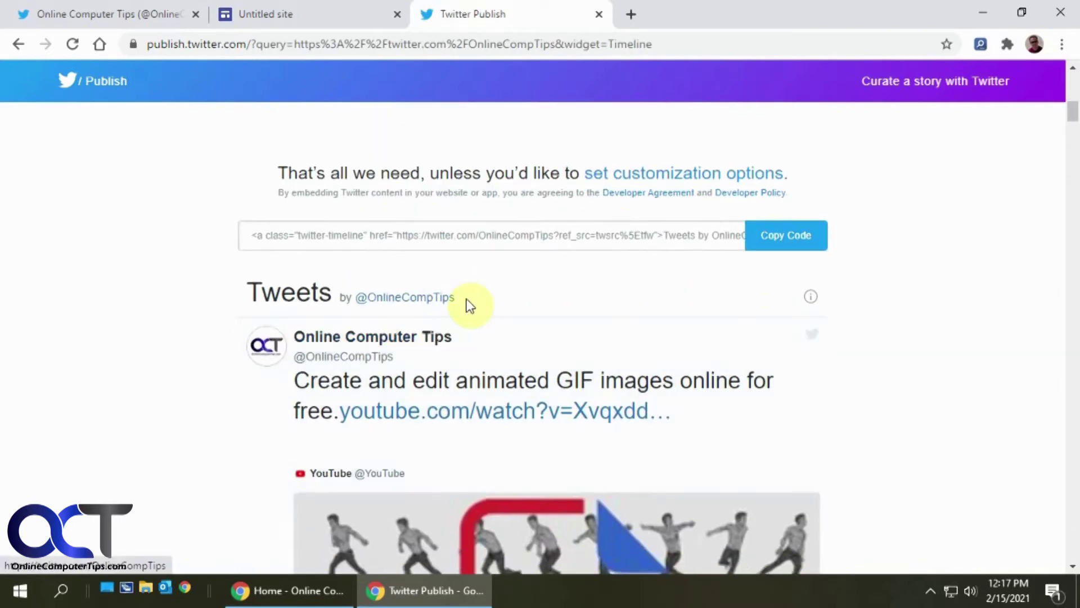
{"action": "left_click", "coordinate": [794, 233]}
{"action": "left_click", "coordinate": [730, 233]}
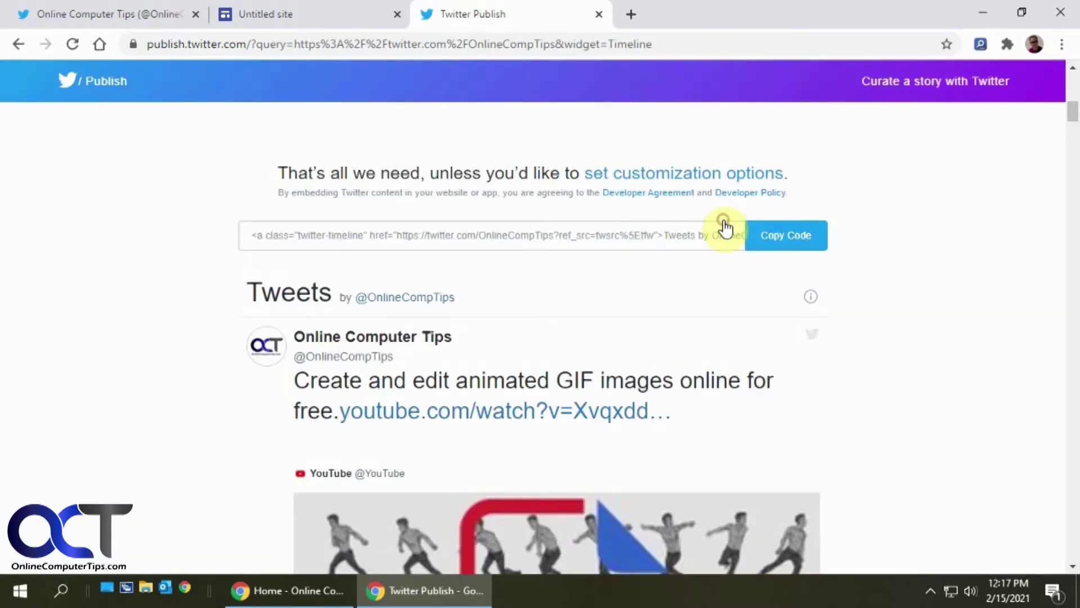
{"action": "left_click", "coordinate": [332, 18]}
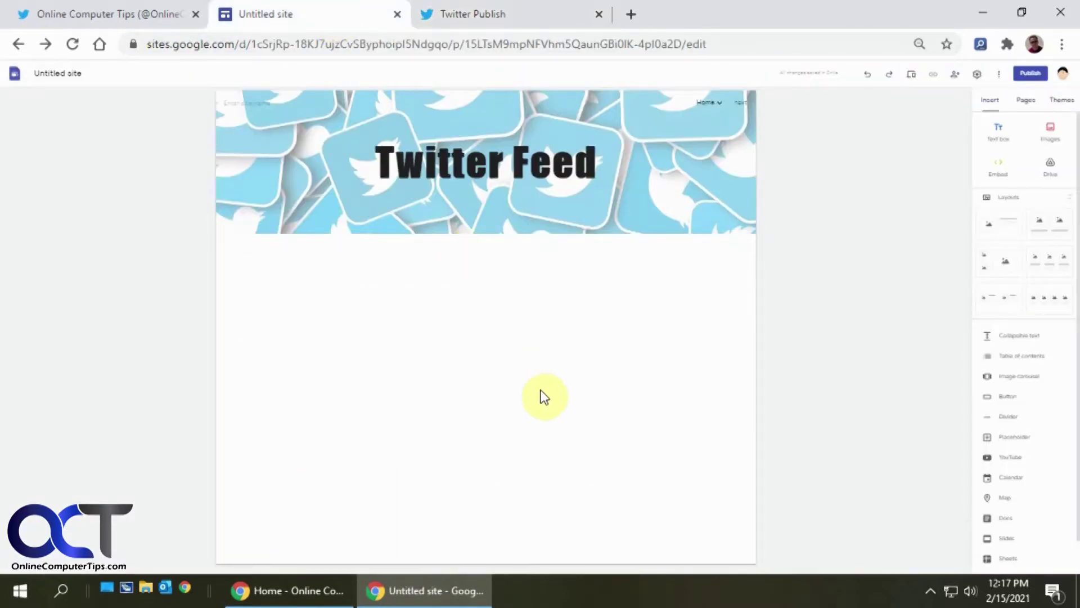
Insert the copied timeline code through Embed code below the Twitter Feed banner
{"action": "double_click", "coordinate": [403, 324]}
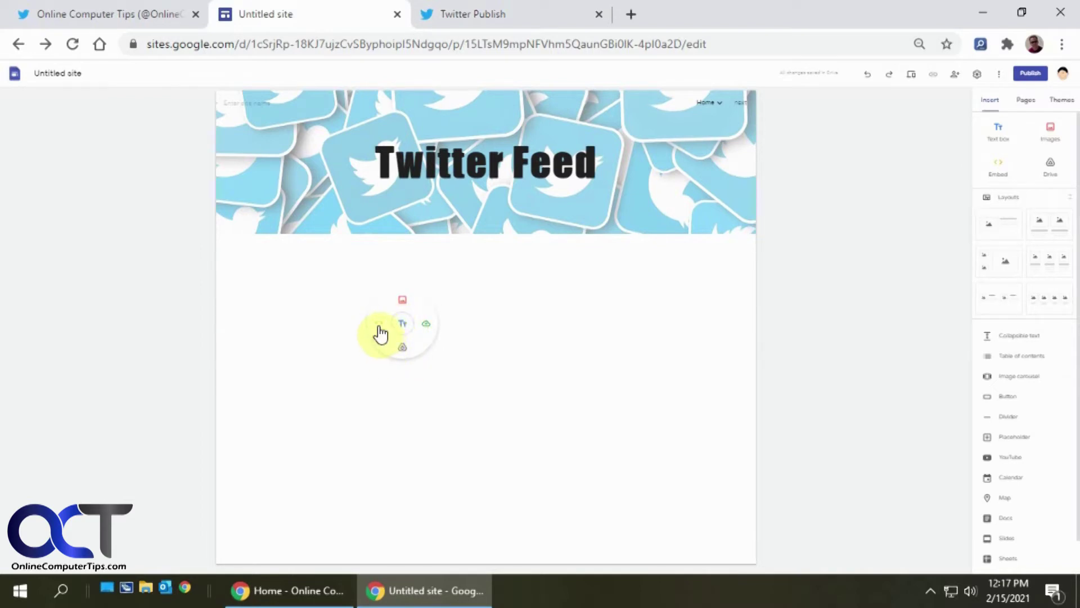
{"action": "left_click", "coordinate": [378, 329]}
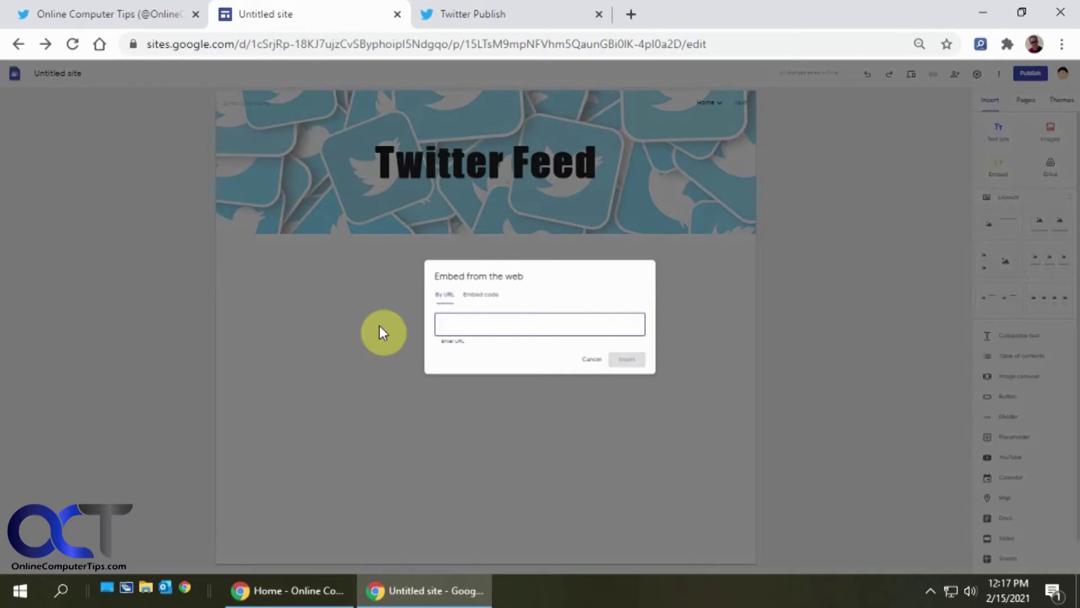
{"action": "left_click", "coordinate": [478, 295]}
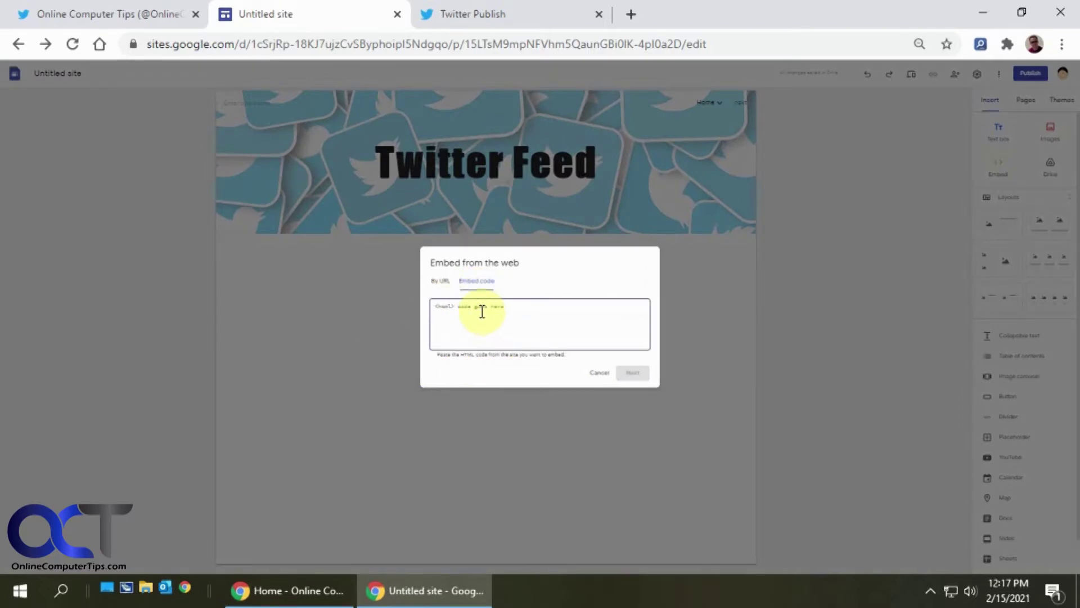
{"action": "left_click", "coordinate": [481, 310]}
{"action": "key", "text": "ctrl+v"}
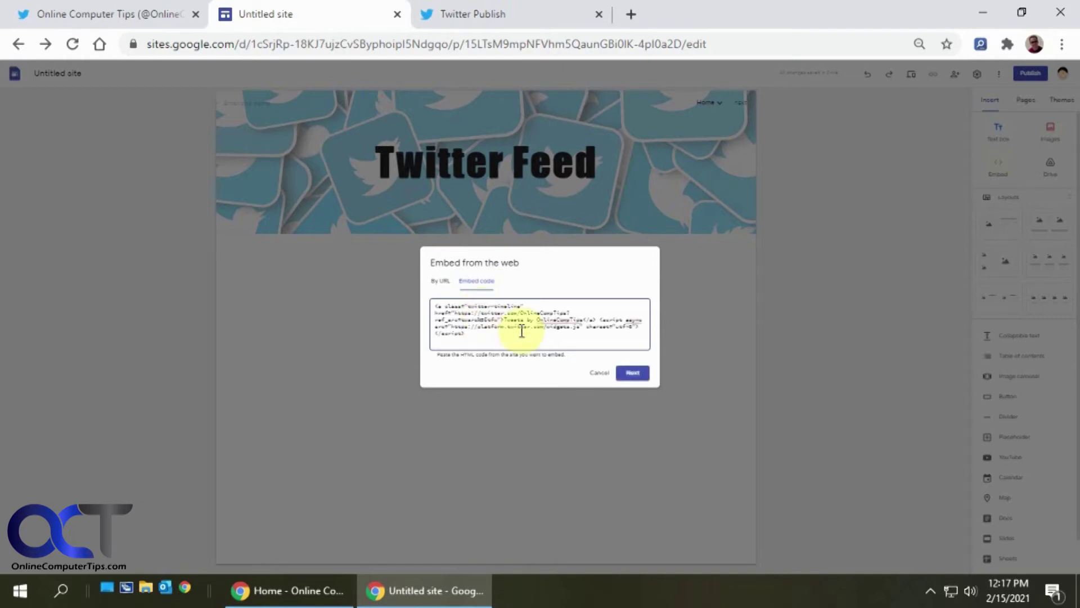
{"action": "left_click", "coordinate": [632, 374]}
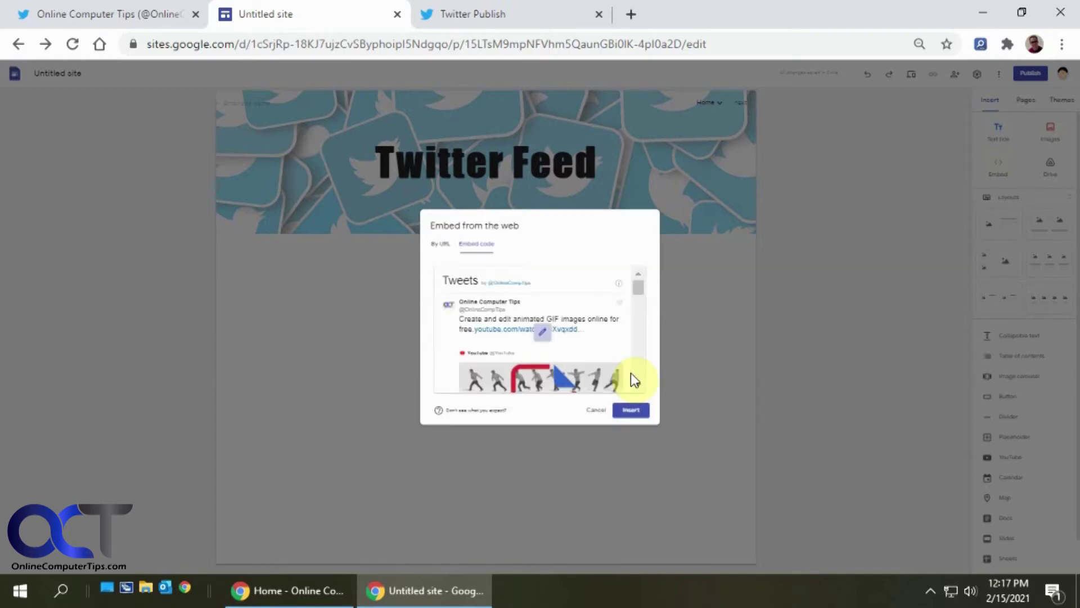
{"action": "left_click", "coordinate": [632, 410]}
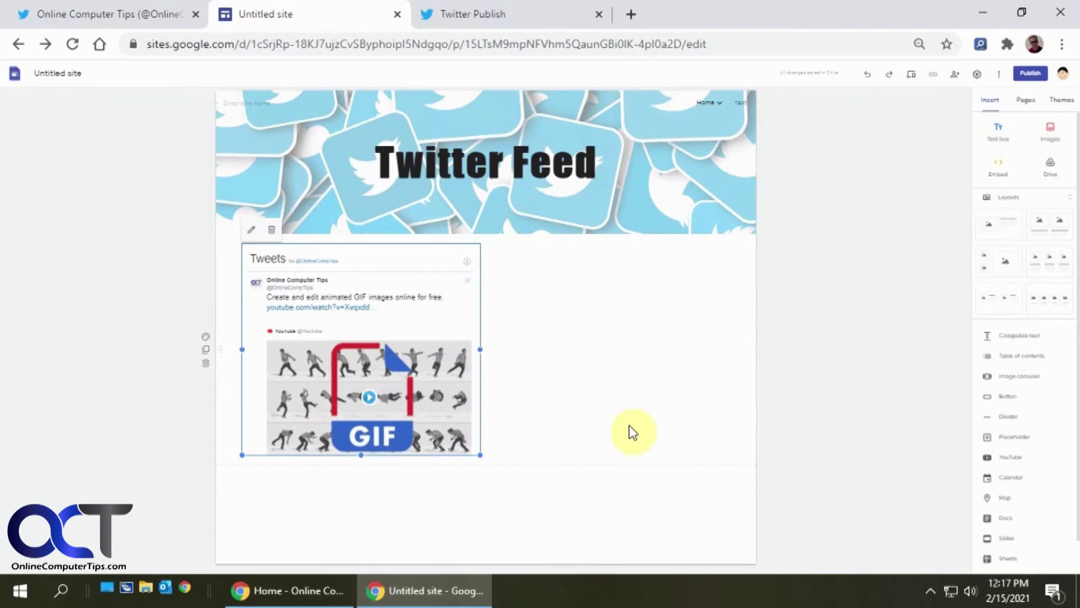
Stretch the Tweets embed to nearly full page width and make it taller
{"action": "left_click_drag", "start_coordinate": [487, 350], "coordinate": [741, 345]}
{"action": "left_click_drag", "start_coordinate": [481, 455], "coordinate": [490, 536]}
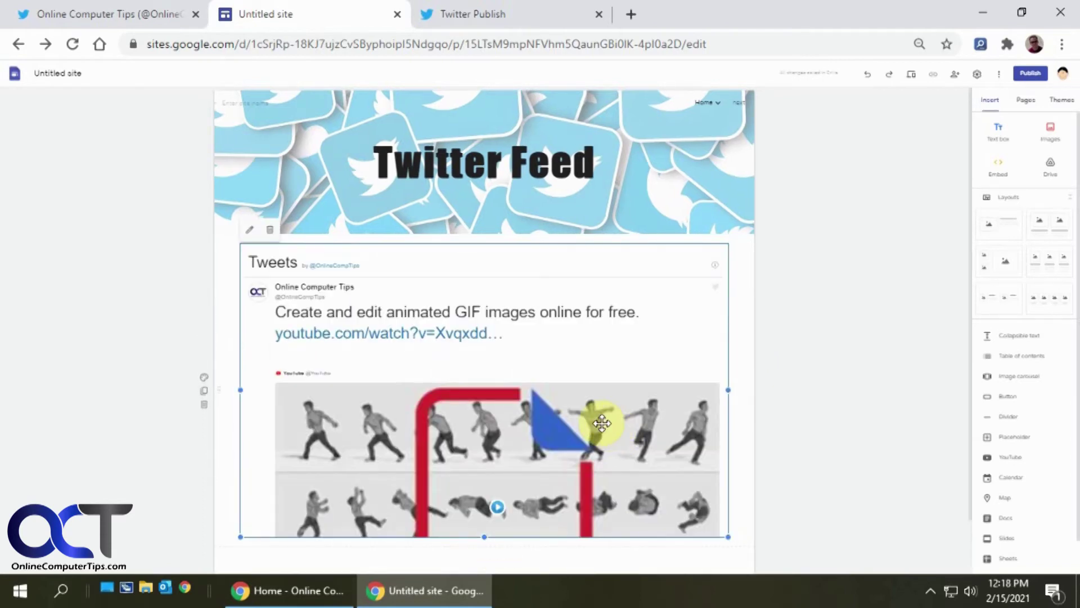
{"action": "scroll", "coordinate": [528, 387], "scroll_direction": "down", "scroll_amount": 1}
{"action": "scroll", "coordinate": [527, 390], "scroll_direction": "up", "scroll_amount": 1}
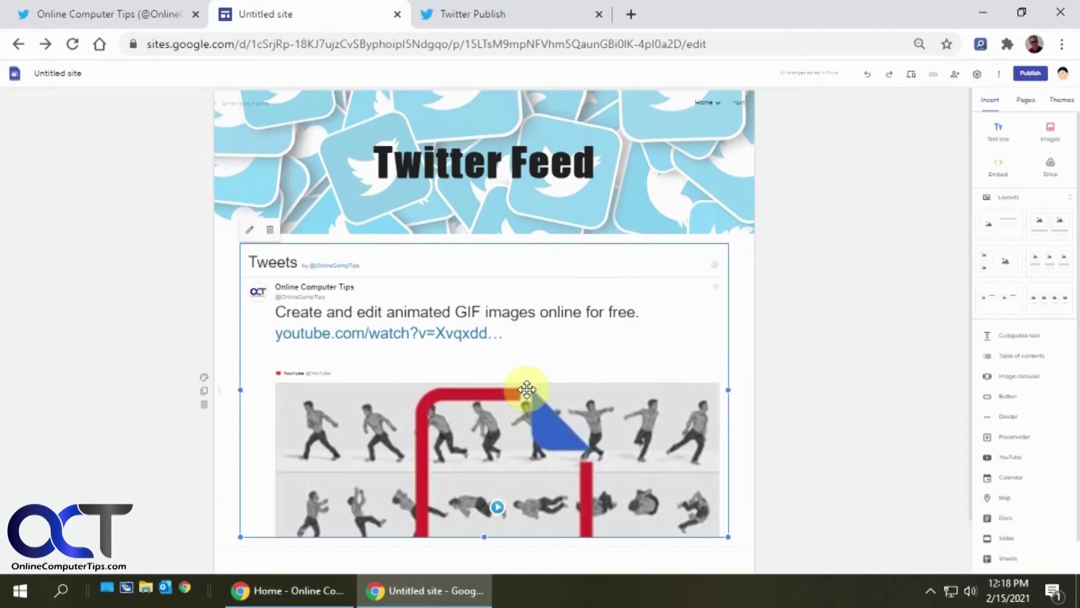
Preview the site and confirm the embedded timeline scrolls through live tweets
{"action": "left_click", "coordinate": [911, 78]}
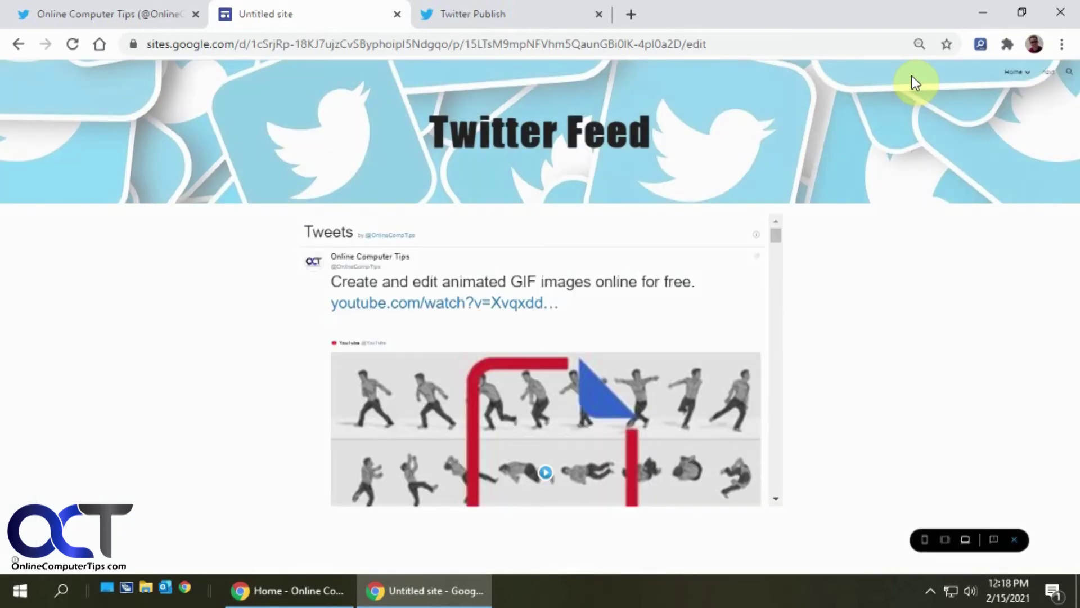
{"action": "left_click_drag", "start_coordinate": [775, 241], "coordinate": [770, 353]}
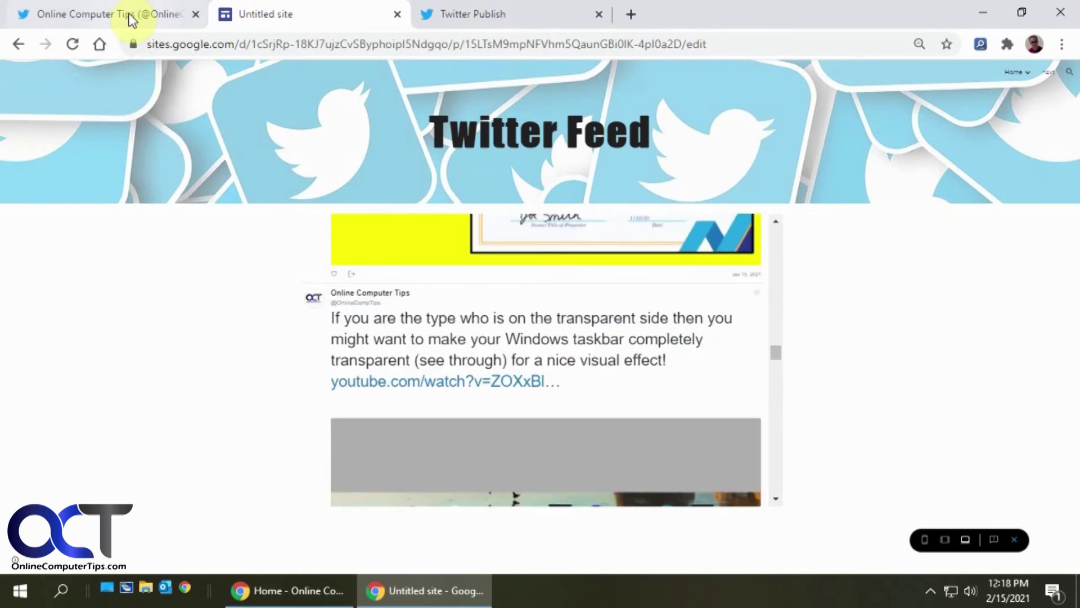
{"action": "left_click_drag", "start_coordinate": [778, 360], "coordinate": [774, 225]}
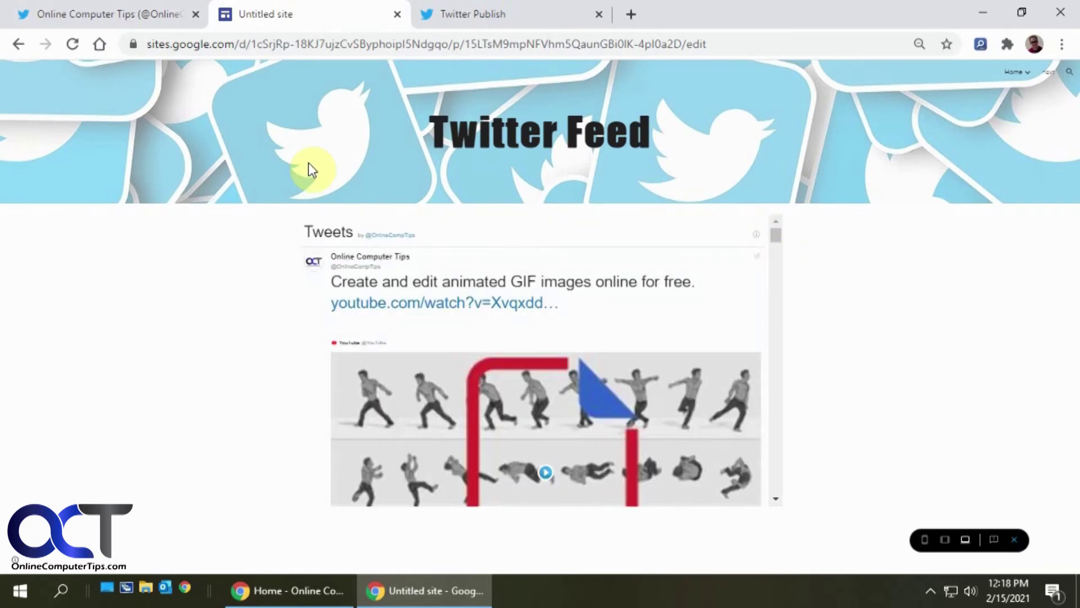
{"action": "left_click", "coordinate": [120, 14]}
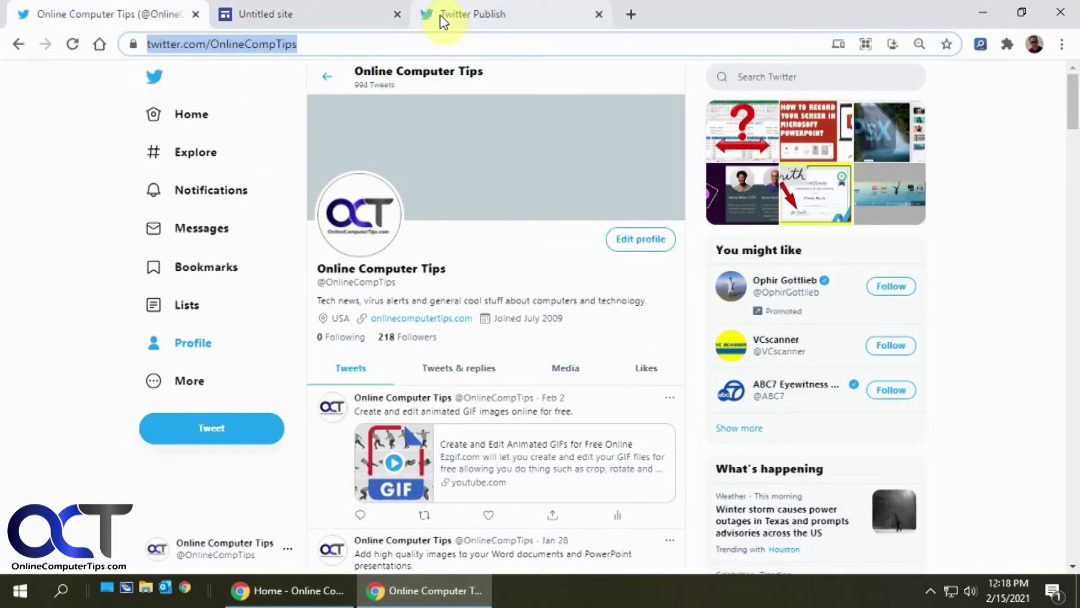
Recopy the timeline embed code in Twitter Publish, then leave preview for editing
{"action": "left_click", "coordinate": [495, 22]}
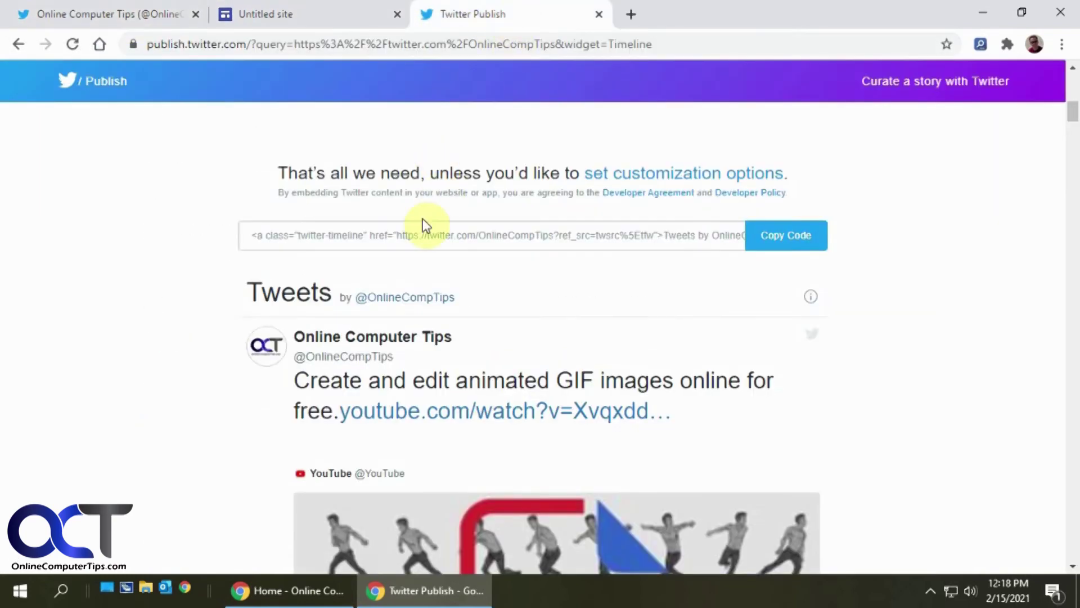
{"action": "left_click", "coordinate": [802, 235]}
{"action": "left_click", "coordinate": [319, 27]}
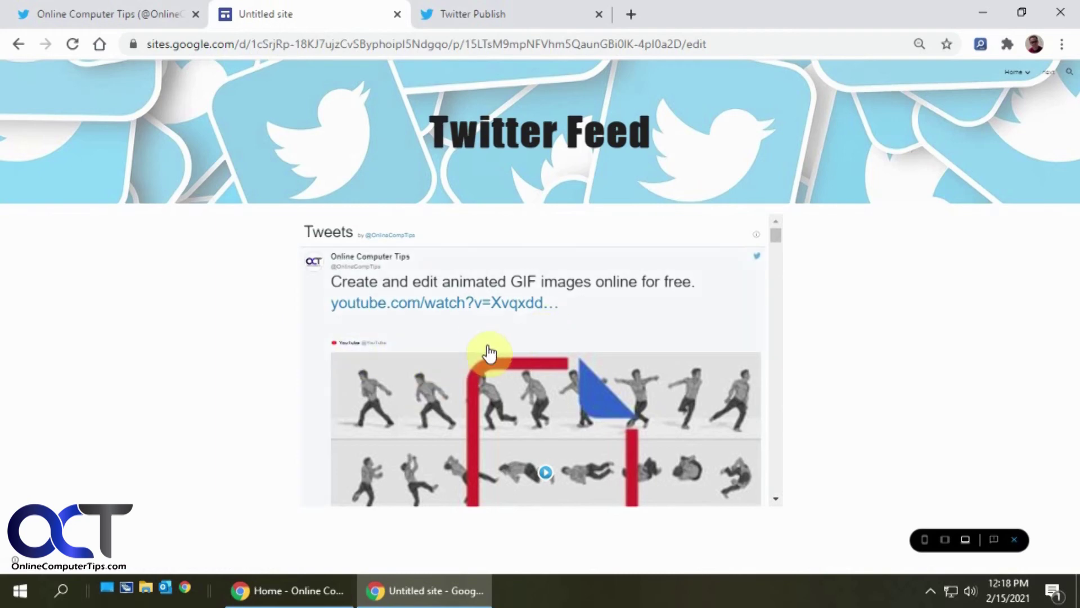
{"action": "left_click", "coordinate": [1016, 542]}
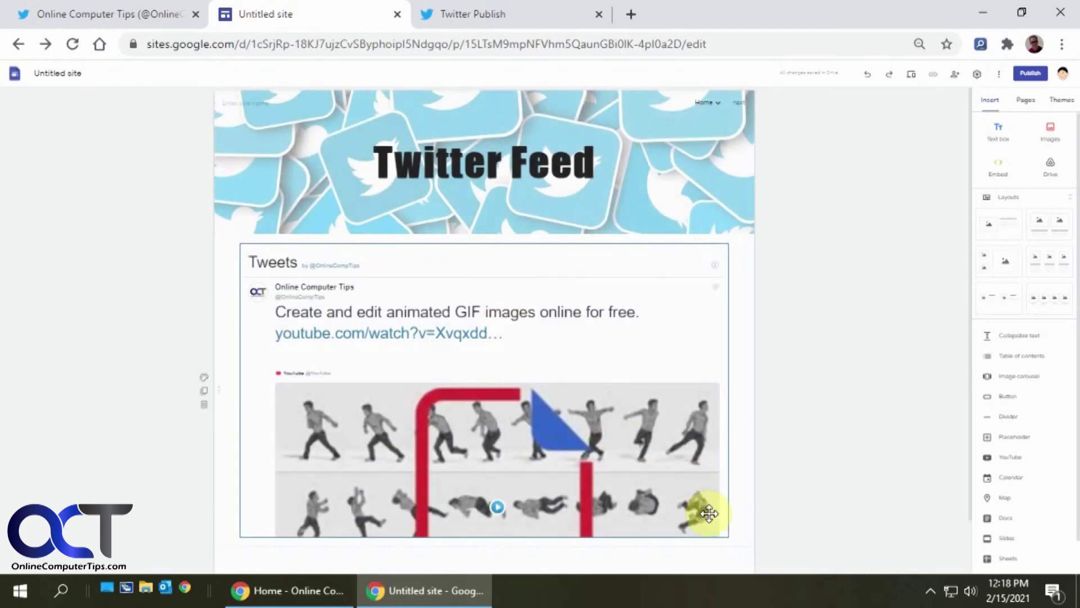
Shrink the Tweets embed, centre it under the Twitter Feed banner, and preview
{"action": "left_click", "coordinate": [703, 514]}
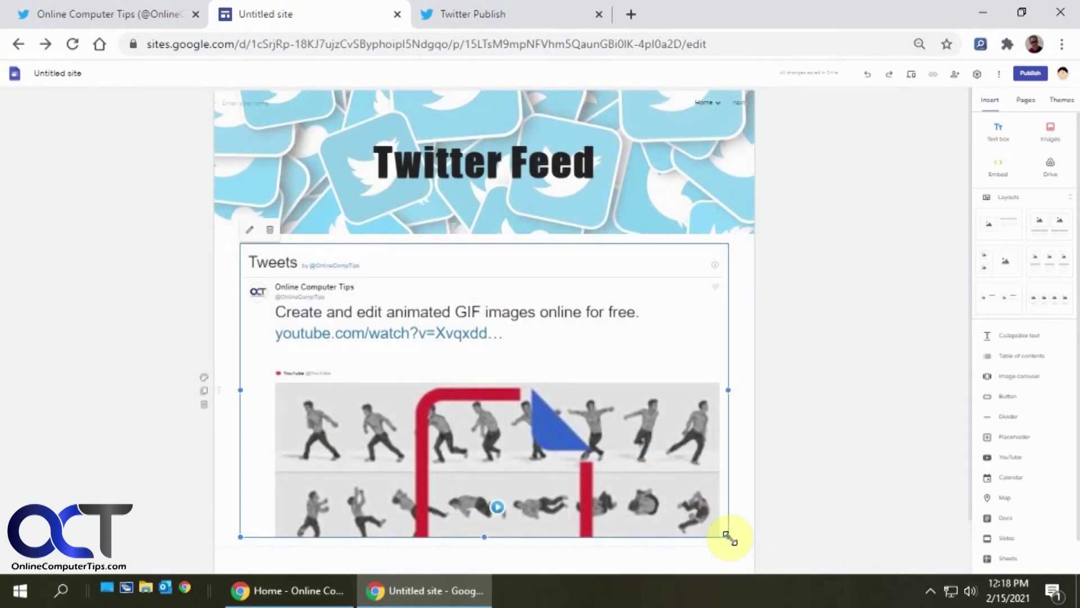
{"action": "left_click_drag", "start_coordinate": [727, 536], "coordinate": [430, 374]}
{"action": "left_click_drag", "start_coordinate": [352, 309], "coordinate": [477, 313]}
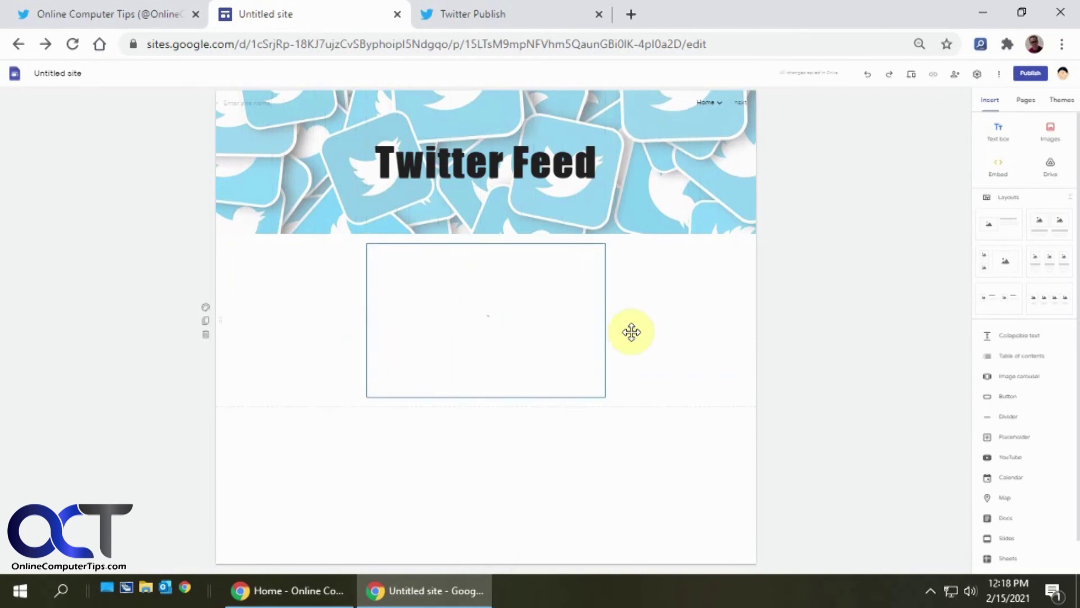
{"action": "left_click", "coordinate": [912, 76]}
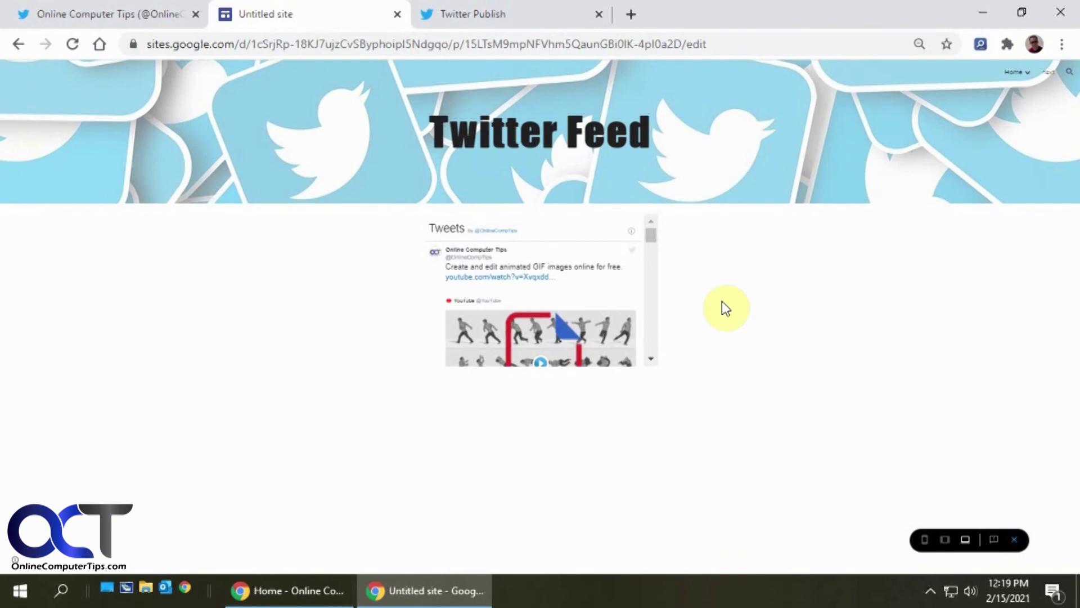
Check the compact centred timeline in preview, then go back to the Twitter profile
{"action": "mouse_move", "coordinate": [650, 235]}
{"action": "left_mouse_down"}
{"action": "mouse_move", "coordinate": [646, 258]}
{"action": "mouse_move", "coordinate": [640, 234]}
{"action": "left_mouse_up"}
{"action": "left_click", "coordinate": [153, 17]}
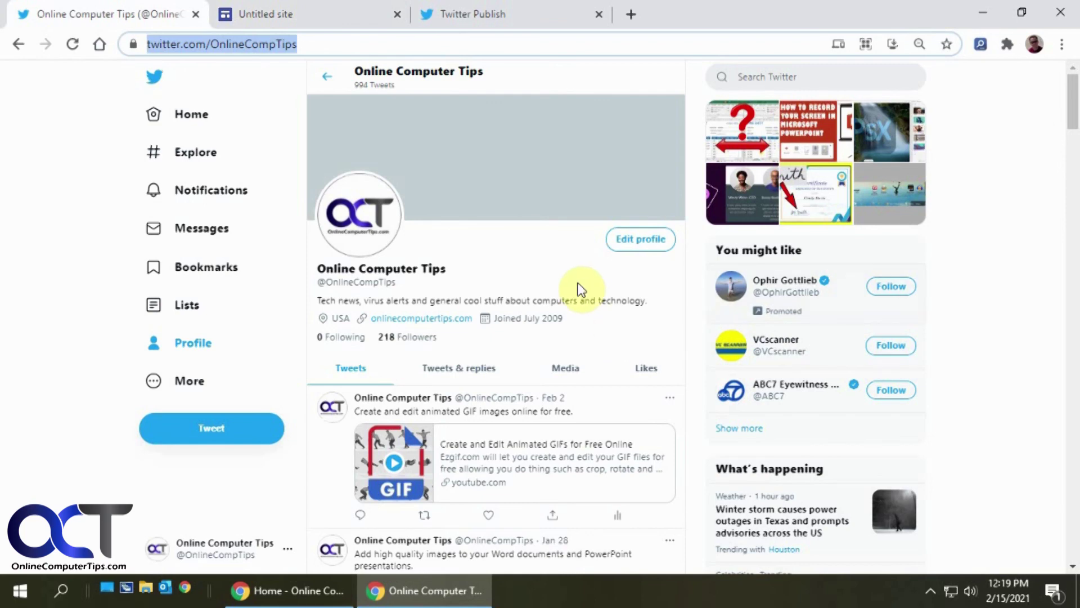